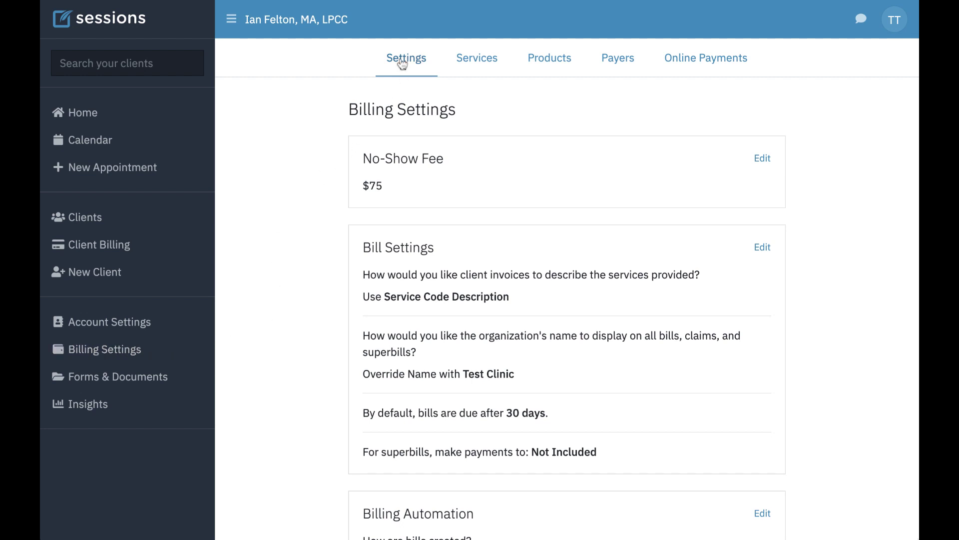
Open the Billing Automation settings for editing and set bill creation to Manually
{"action": "scroll", "coordinate": [306, 211], "scroll_direction": "down", "scroll_amount": 4}
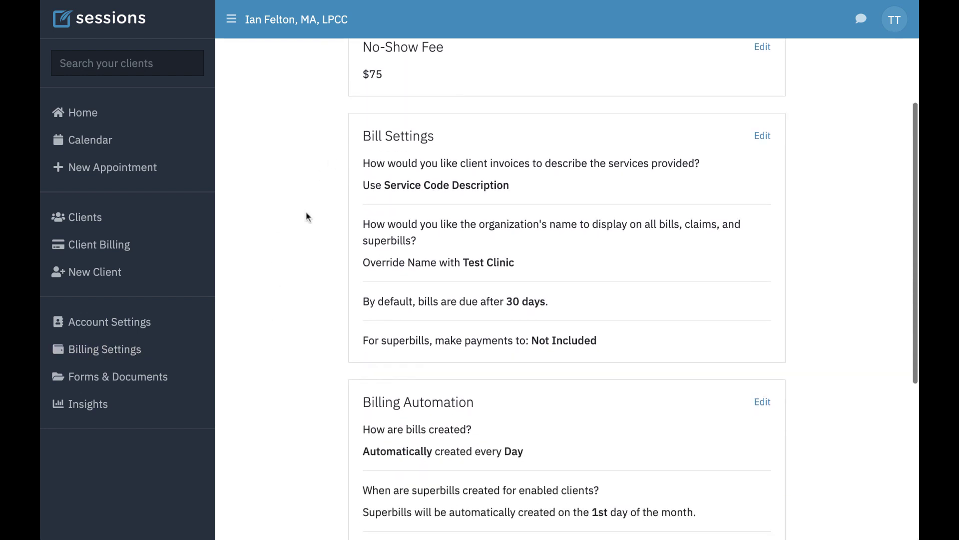
{"action": "scroll", "coordinate": [306, 211], "scroll_direction": "down", "scroll_amount": 4}
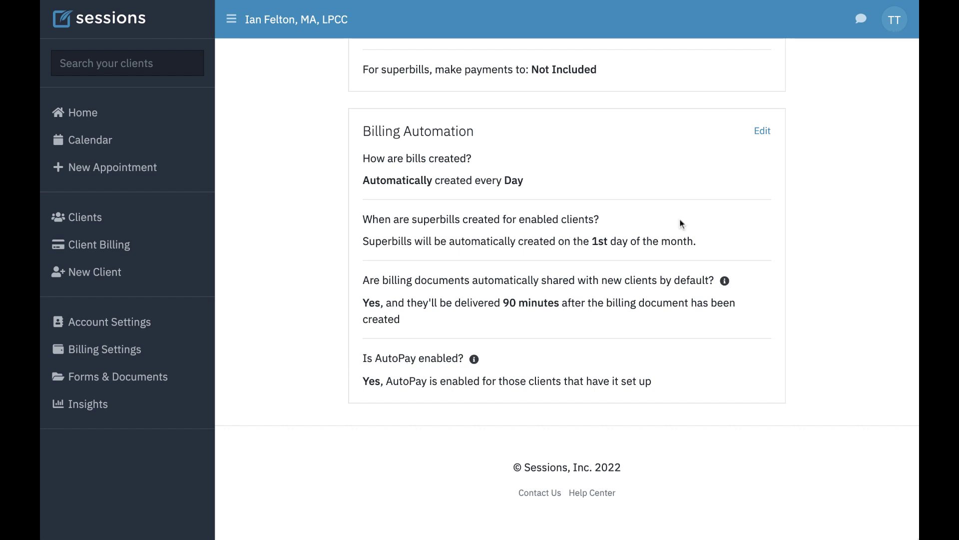
{"action": "left_click", "coordinate": [763, 132]}
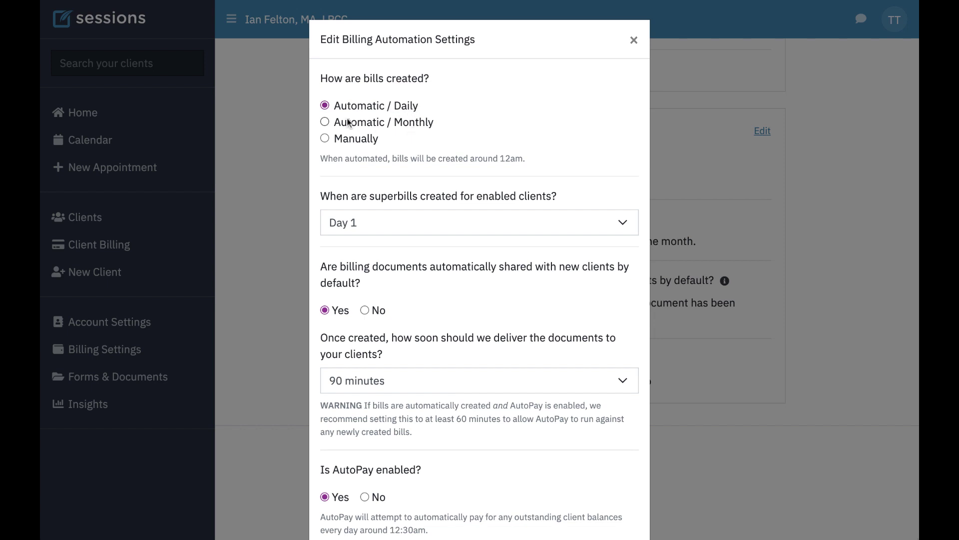
{"action": "left_click", "coordinate": [325, 123]}
Try the Automatic / Monthly and Automatic / Daily bill creation options, then review the rest of the dialog
{"action": "left_click", "coordinate": [325, 122]}
{"action": "left_click", "coordinate": [325, 105]}
{"action": "left_click", "coordinate": [326, 123]}
{"action": "left_click", "coordinate": [325, 106]}
{"action": "scroll", "coordinate": [379, 214], "scroll_direction": "down", "scroll_amount": 2}
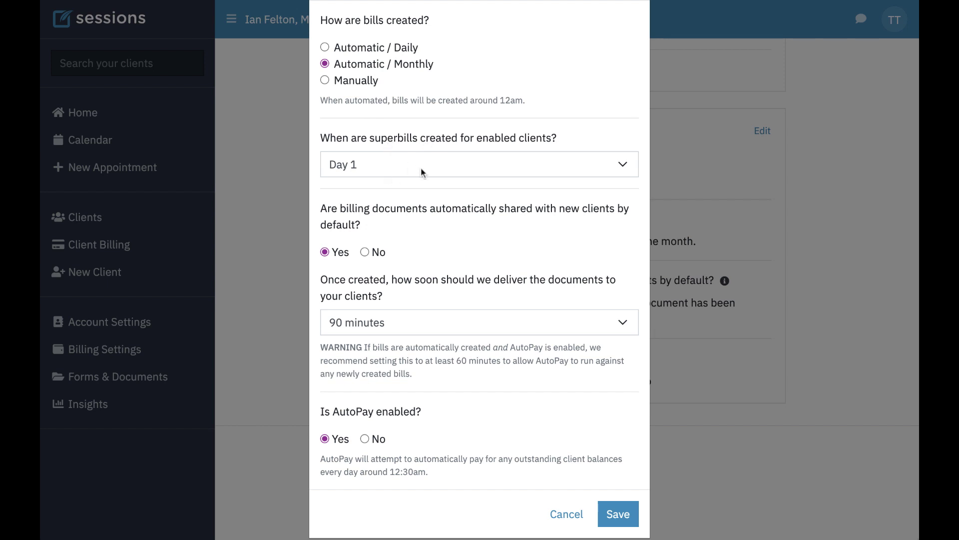
Inspect the Day 1 superbill creation day dropdown
{"action": "left_click", "coordinate": [396, 164]}
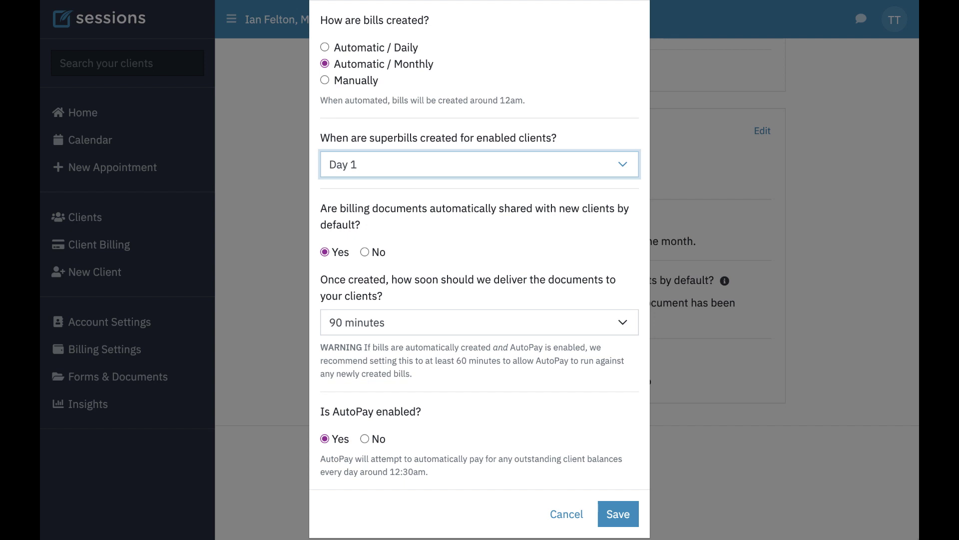
Discard the automation edits and view the client's own Billing Automation settings with 15-minute delivery
{"action": "left_click", "coordinate": [567, 516]}
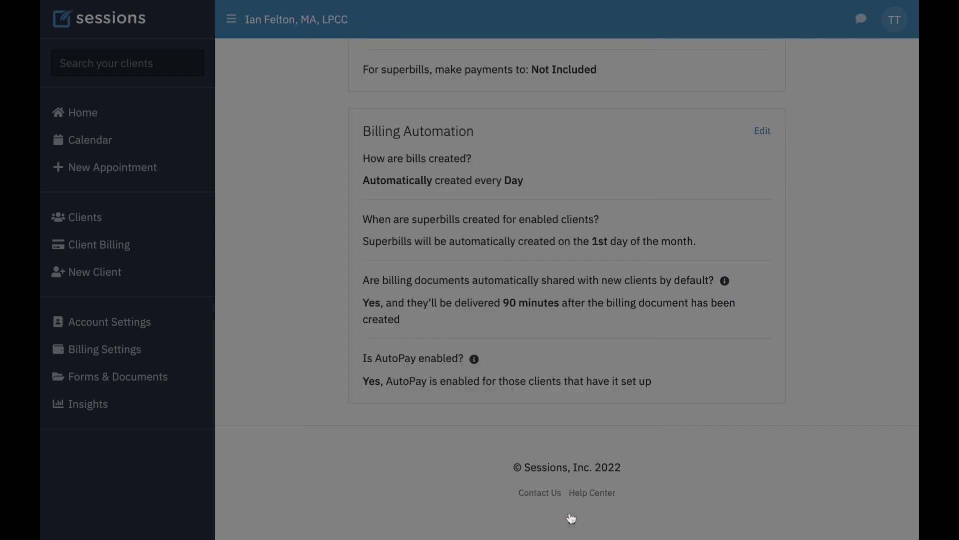
{"action": "left_click", "coordinate": [85, 218]}
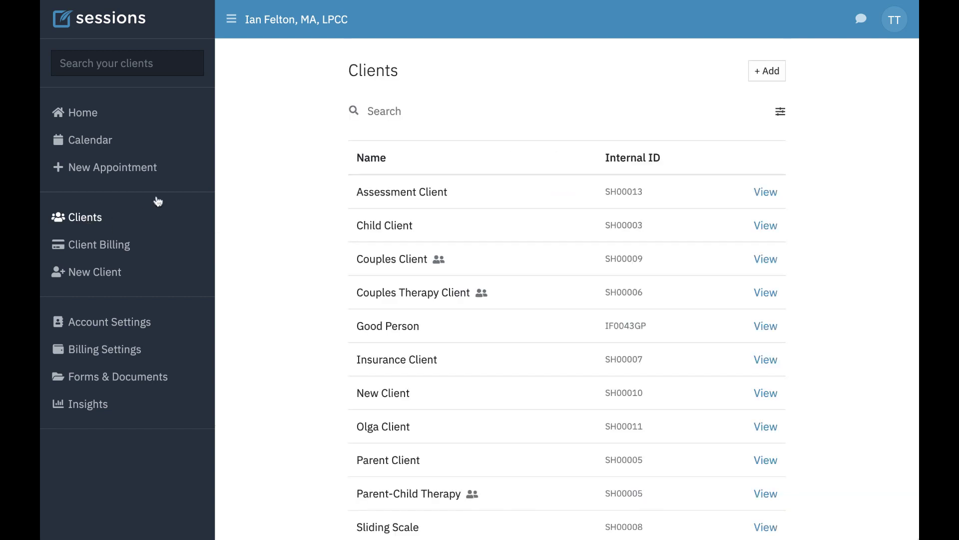
{"action": "left_click", "coordinate": [772, 327]}
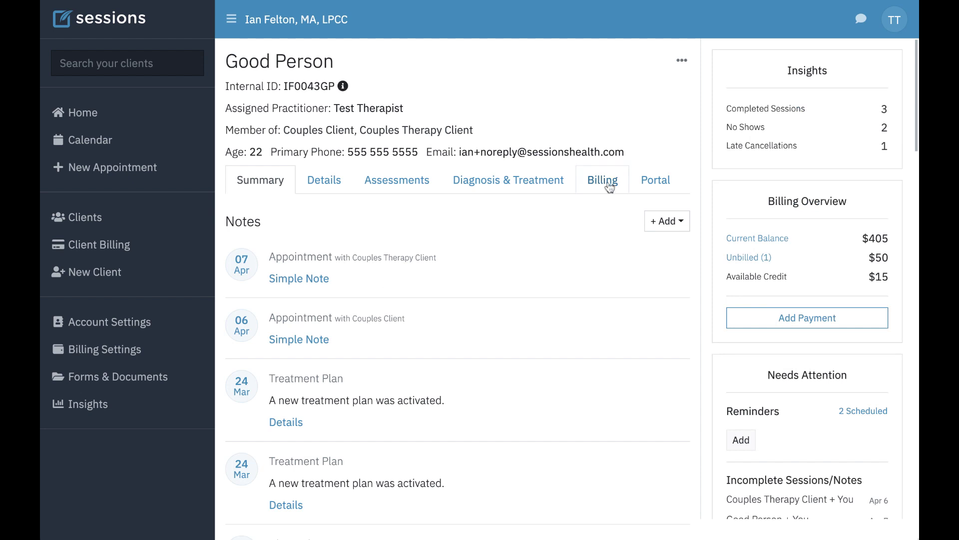
{"action": "left_click", "coordinate": [606, 181]}
{"action": "left_click", "coordinate": [538, 226]}
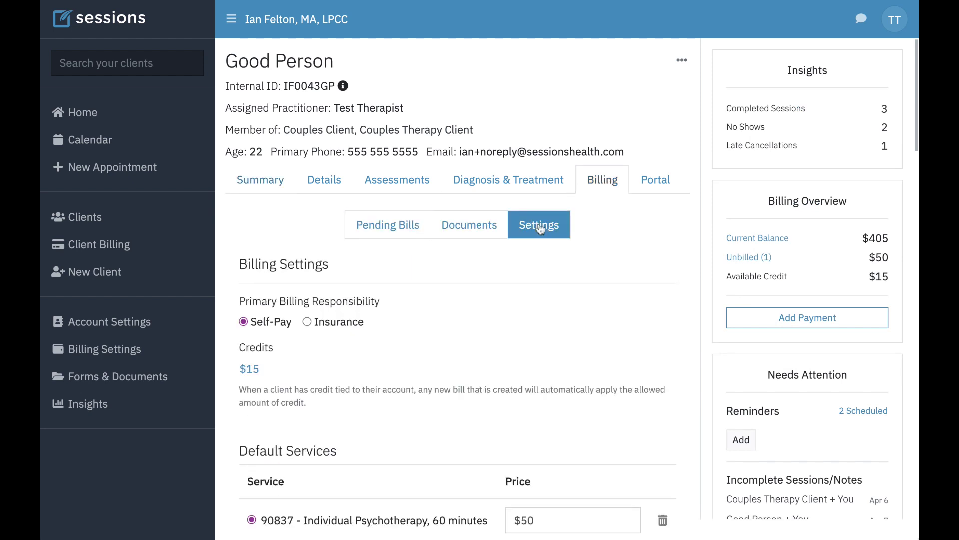
{"action": "scroll", "coordinate": [495, 351], "scroll_direction": "down", "scroll_amount": 4}
{"action": "scroll", "coordinate": [493, 347], "scroll_direction": "down", "scroll_amount": 7}
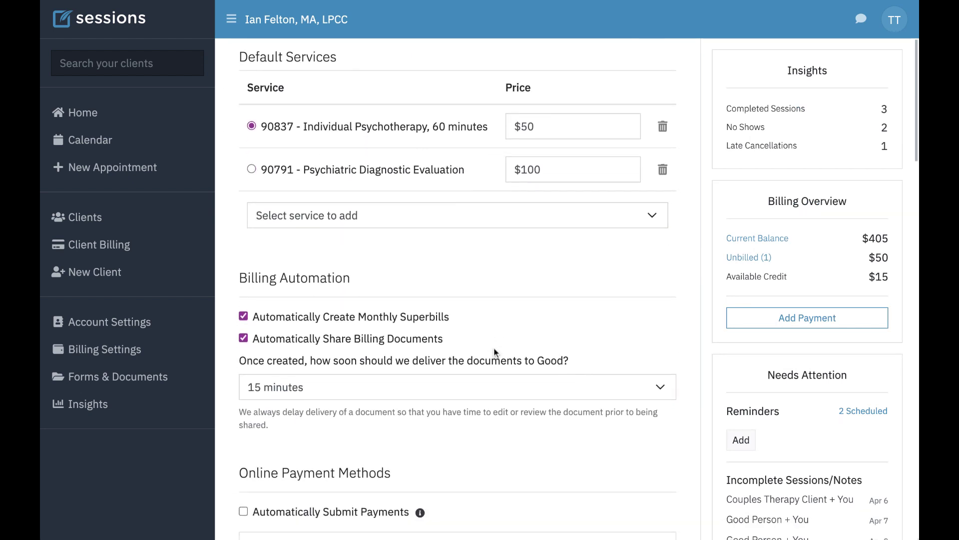
{"action": "scroll", "coordinate": [347, 168], "scroll_direction": "down", "scroll_amount": 1}
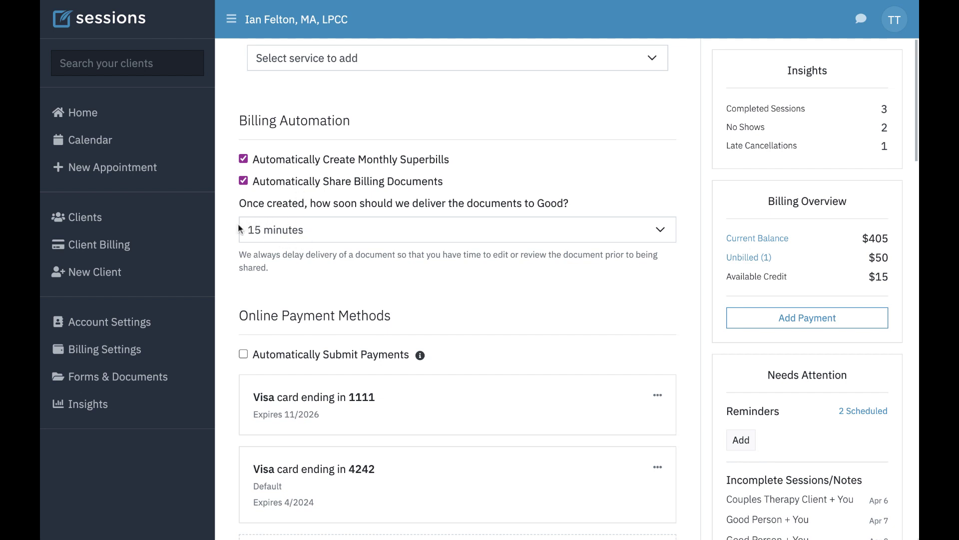
{"action": "left_click", "coordinate": [104, 354]}
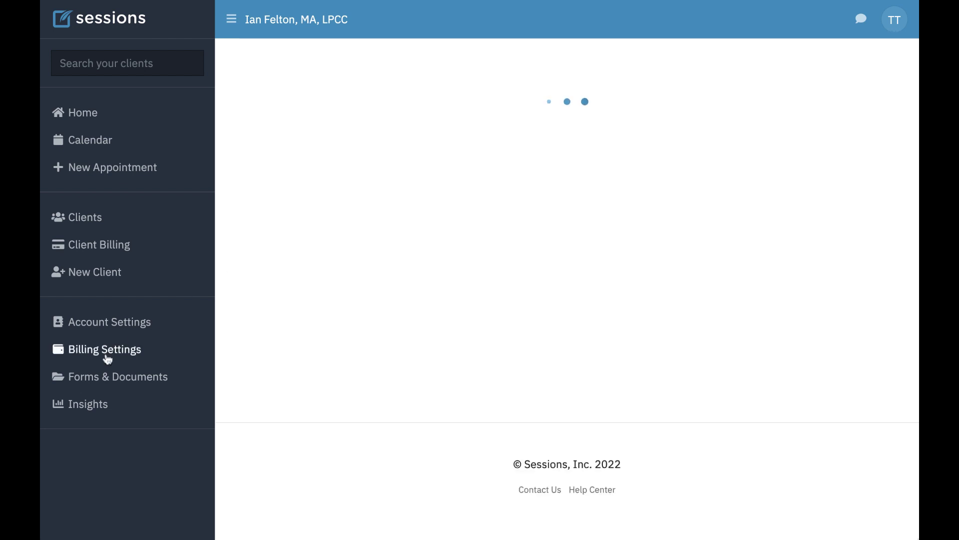
{"action": "scroll", "coordinate": [540, 324], "scroll_direction": "down", "scroll_amount": 4}
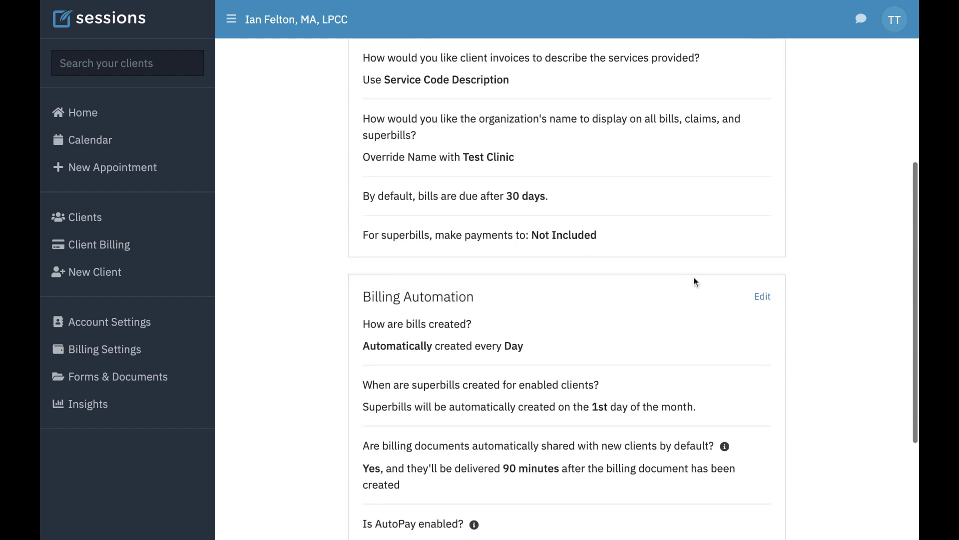
{"action": "left_click", "coordinate": [763, 298]}
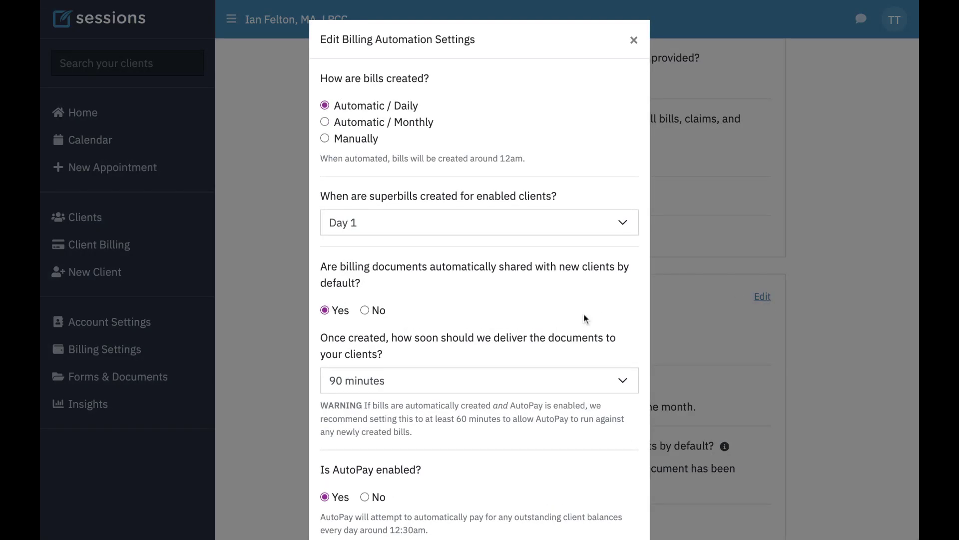
{"action": "scroll", "coordinate": [585, 318], "scroll_direction": "down", "scroll_amount": 2}
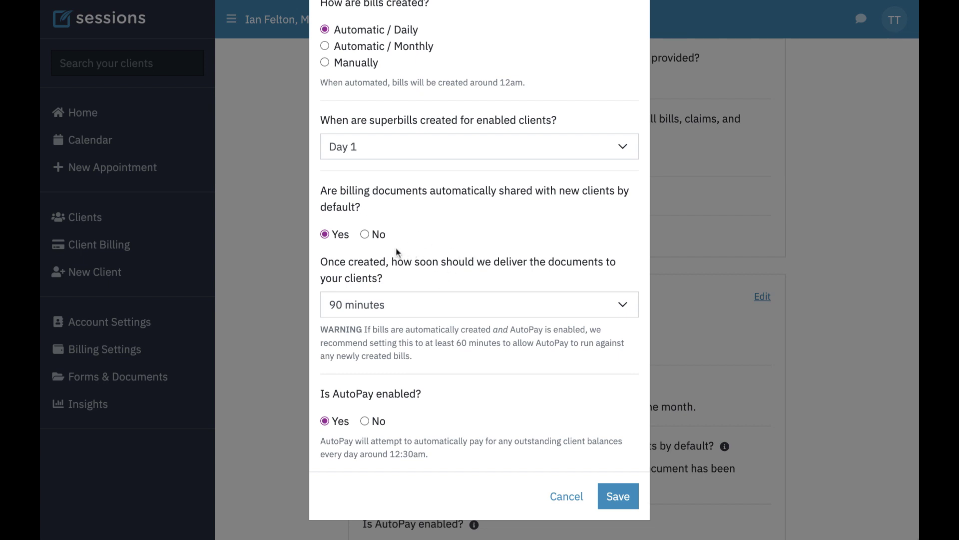
{"action": "left_click", "coordinate": [365, 236]}
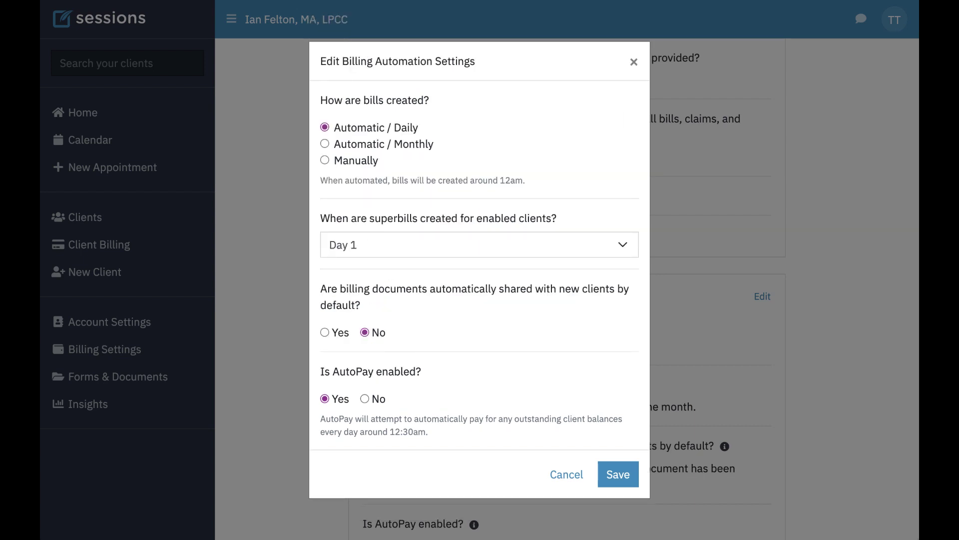
{"action": "left_click", "coordinate": [326, 332]}
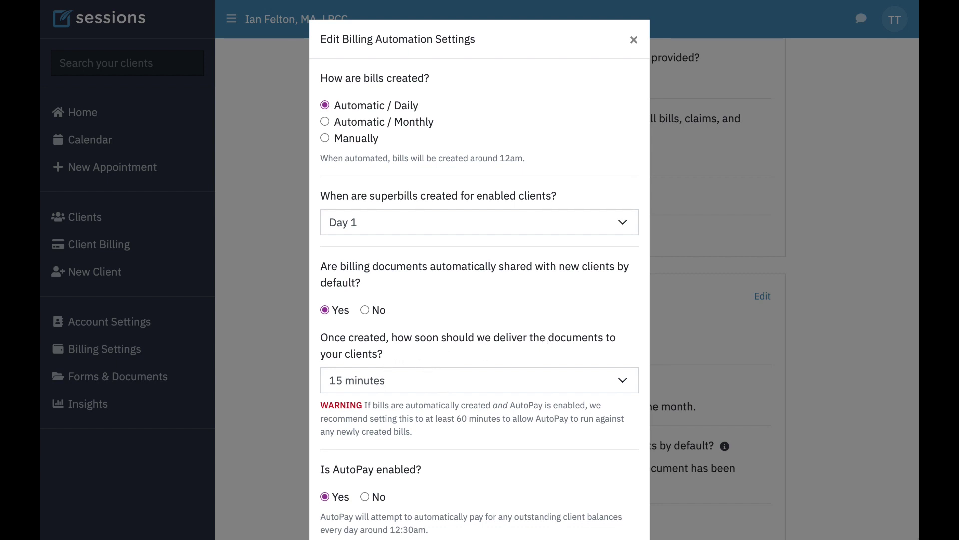
{"action": "scroll", "coordinate": [431, 423], "scroll_direction": "down", "scroll_amount": 2}
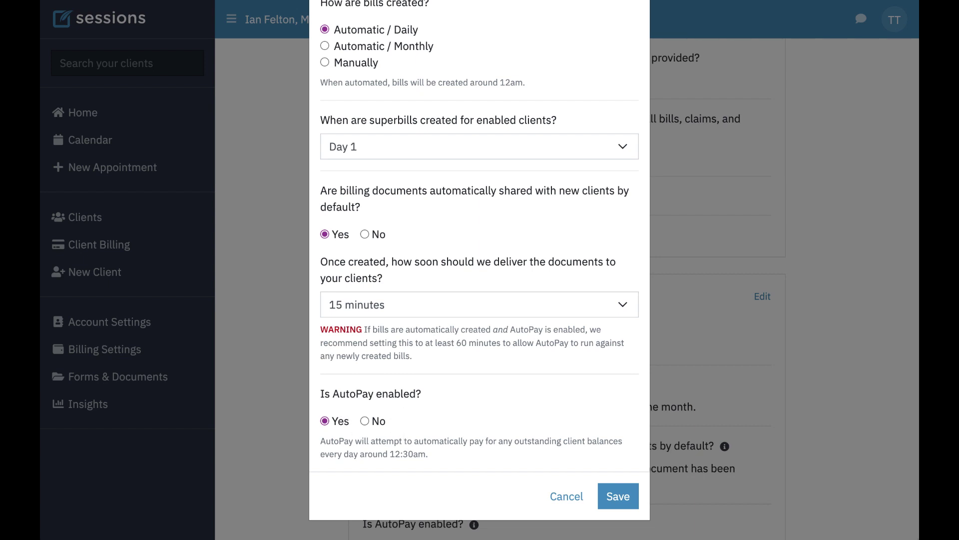
Change the billing document delivery delay from 15 to 90 minutes
{"action": "left_click", "coordinate": [397, 308]}
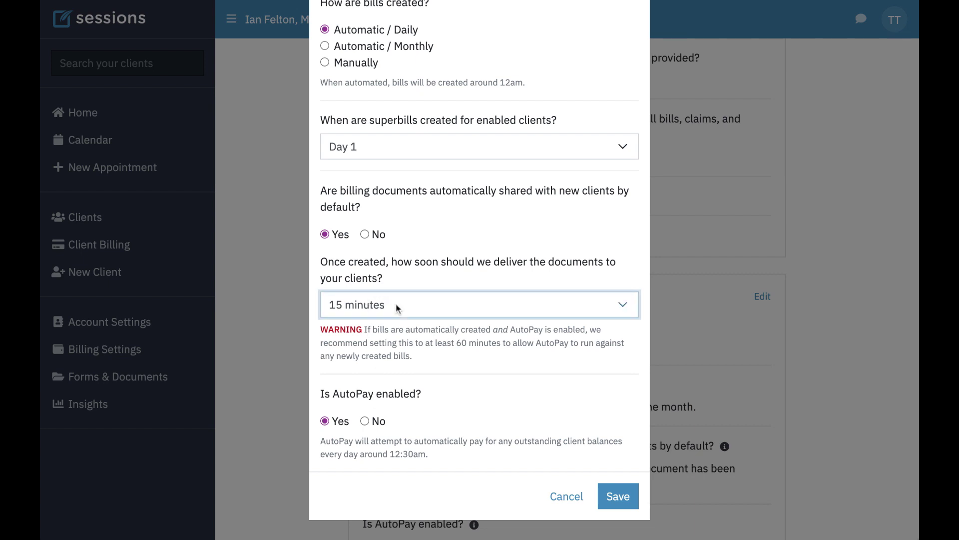
{"action": "key", "text": "9"}
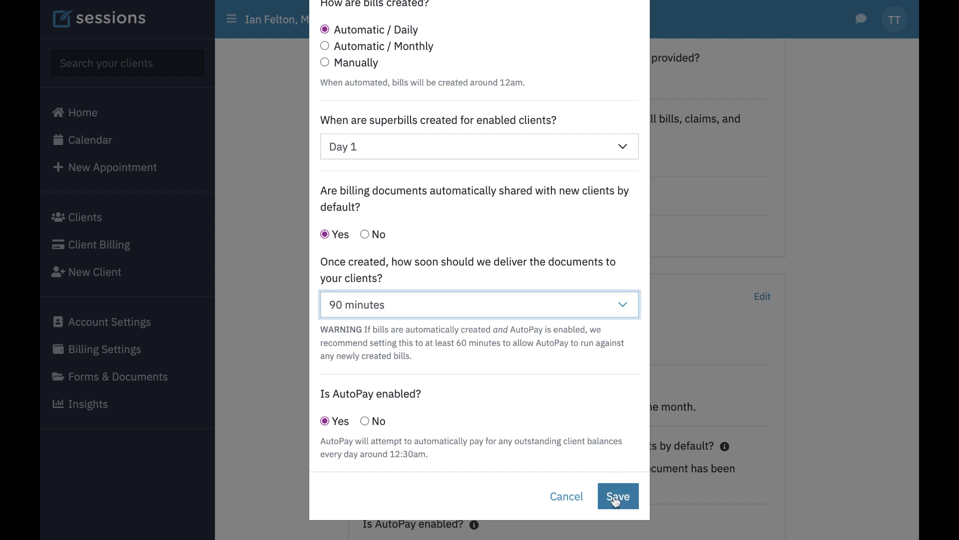
{"action": "scroll", "coordinate": [487, 148], "scroll_direction": "up", "scroll_amount": 2}
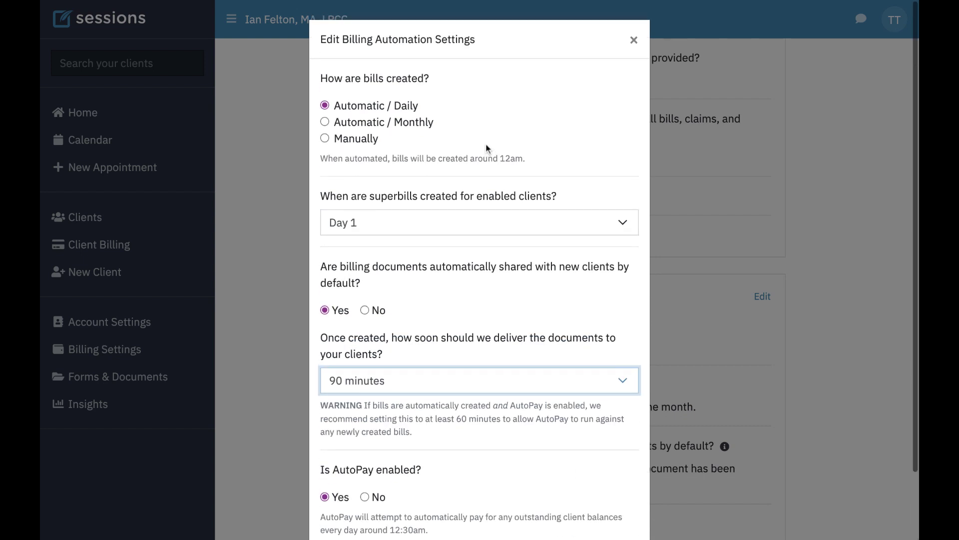
{"action": "scroll", "coordinate": [486, 149], "scroll_direction": "down", "scroll_amount": 2}
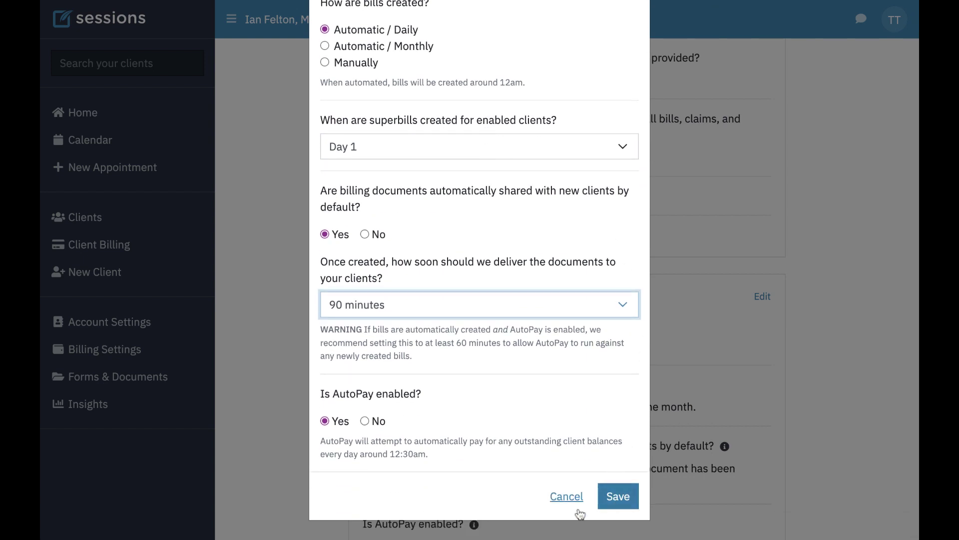
Close the settings dialog and open the client's Billing tab with the $50 pending and open bills
{"action": "left_click", "coordinate": [569, 498]}
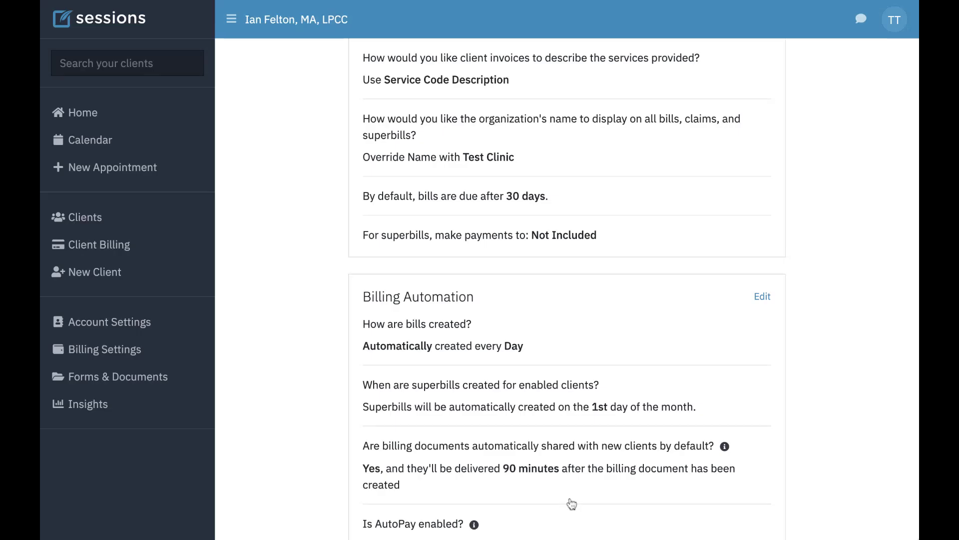
{"action": "left_click", "coordinate": [80, 219]}
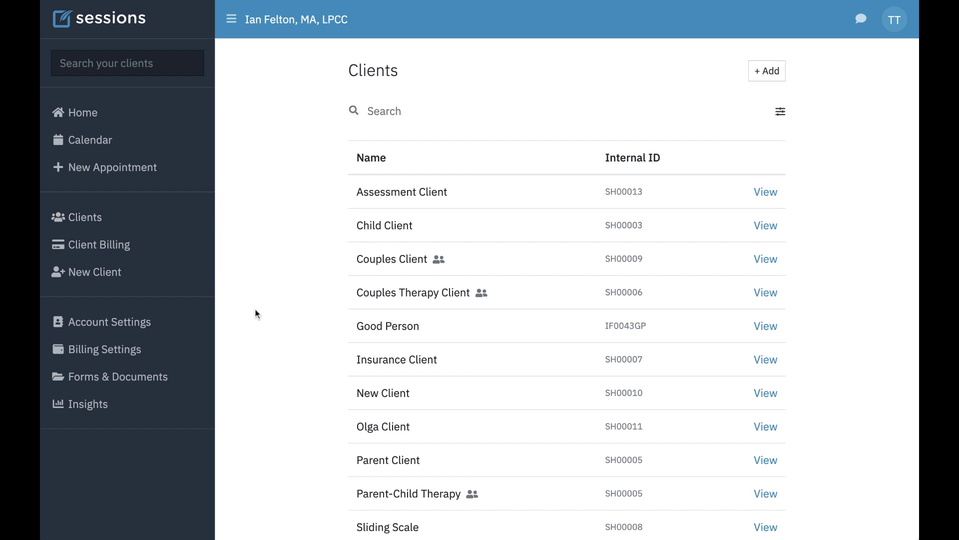
{"action": "left_click", "coordinate": [770, 331]}
{"action": "left_click", "coordinate": [602, 181]}
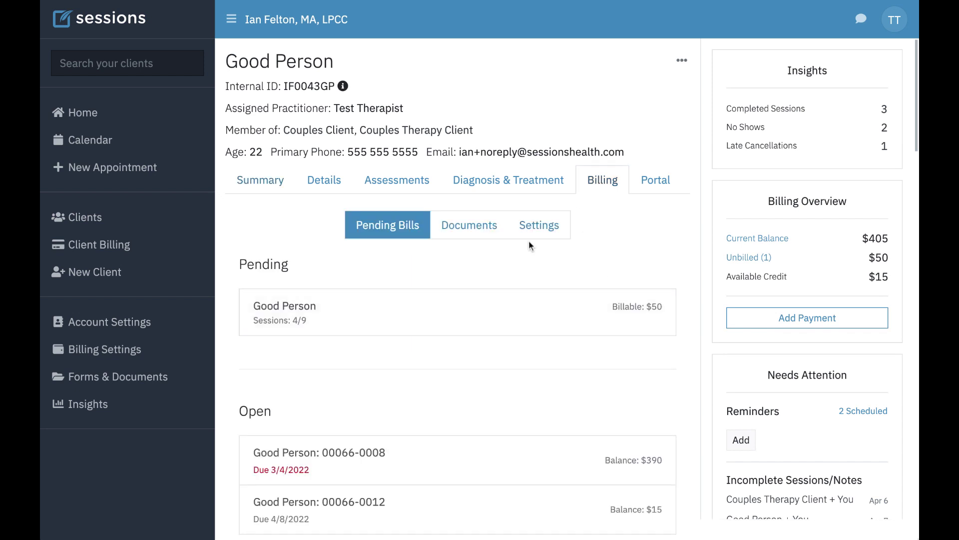
Review the client's billing Settings: monthly superbills, 15-minute document delivery and two saved Visa cards
{"action": "left_click", "coordinate": [542, 227]}
{"action": "scroll", "coordinate": [482, 358], "scroll_direction": "down", "scroll_amount": 4}
{"action": "scroll", "coordinate": [481, 357], "scroll_direction": "down", "scroll_amount": 3}
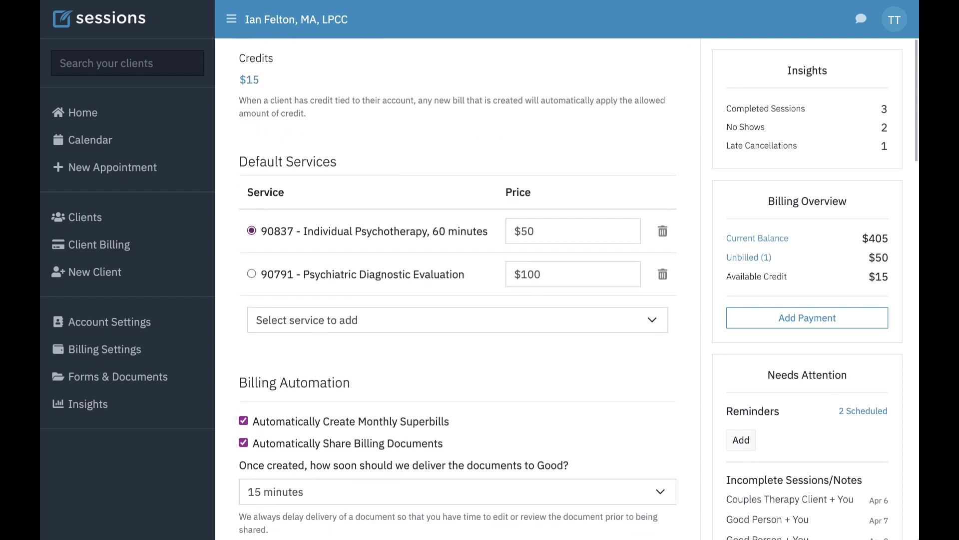
{"action": "scroll", "coordinate": [481, 358], "scroll_direction": "down", "scroll_amount": 2}
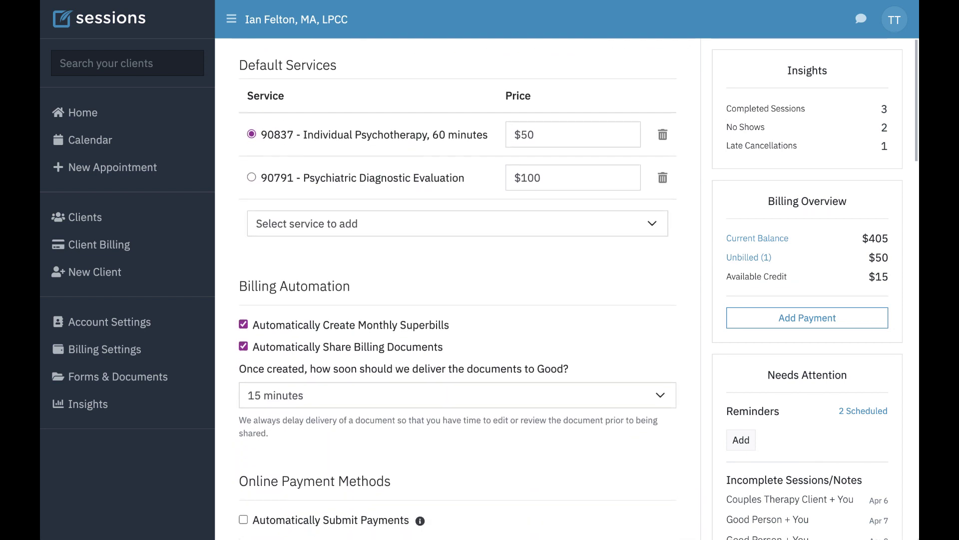
{"action": "scroll", "coordinate": [480, 358], "scroll_direction": "up", "scroll_amount": 1}
{"action": "scroll", "coordinate": [483, 299], "scroll_direction": "down", "scroll_amount": 1}
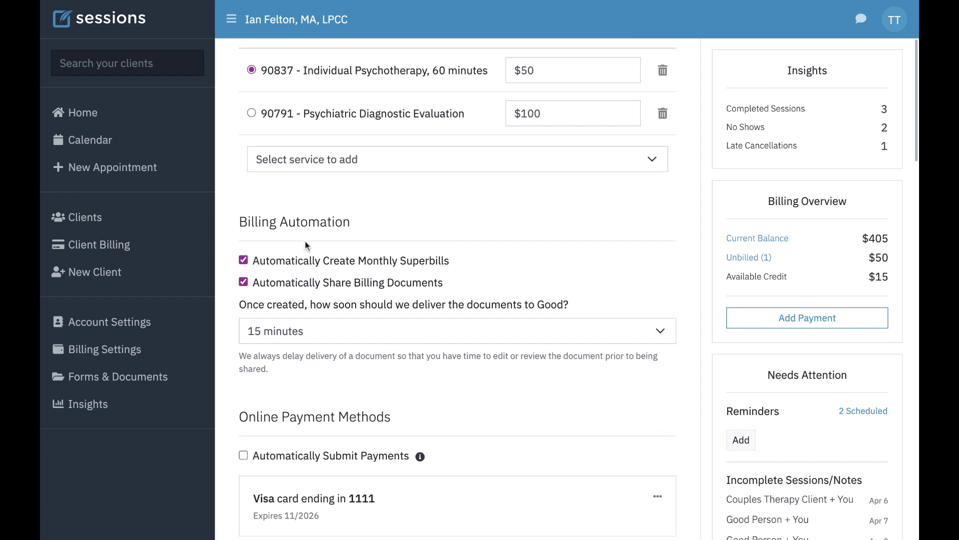
{"action": "scroll", "coordinate": [319, 262], "scroll_direction": "down", "scroll_amount": 2}
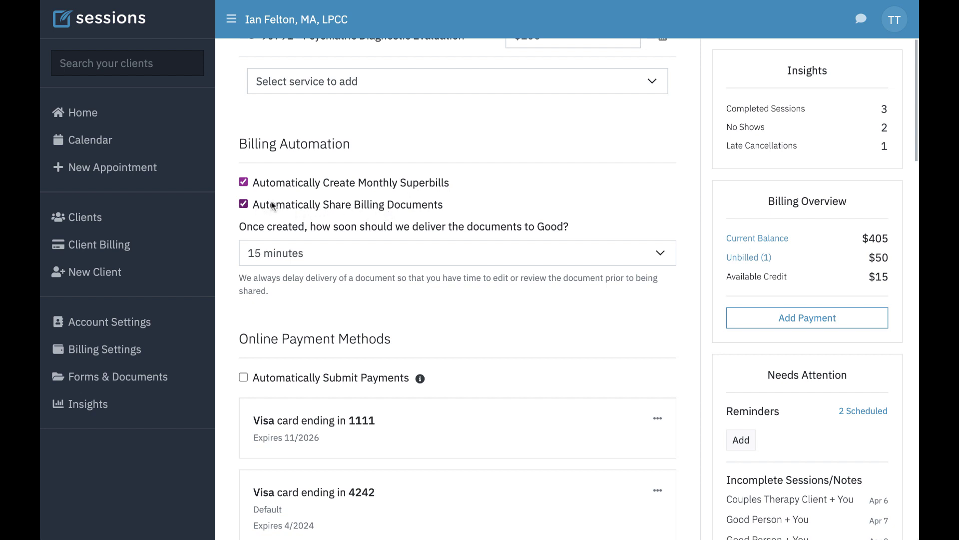
{"action": "scroll", "coordinate": [273, 206], "scroll_direction": "down", "scroll_amount": 1}
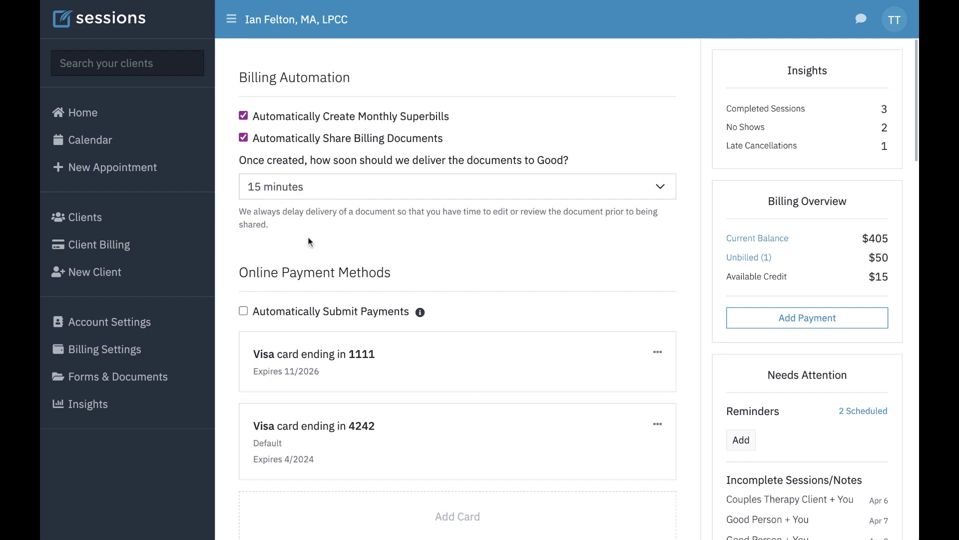
{"action": "scroll", "coordinate": [308, 238], "scroll_direction": "down", "scroll_amount": 1}
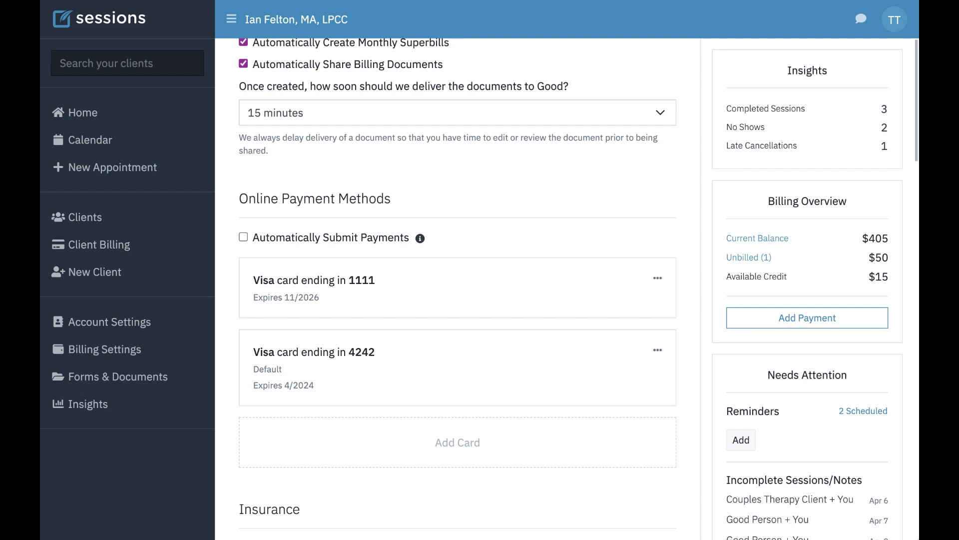
{"action": "scroll", "coordinate": [458, 286], "scroll_direction": "up", "scroll_amount": 3}
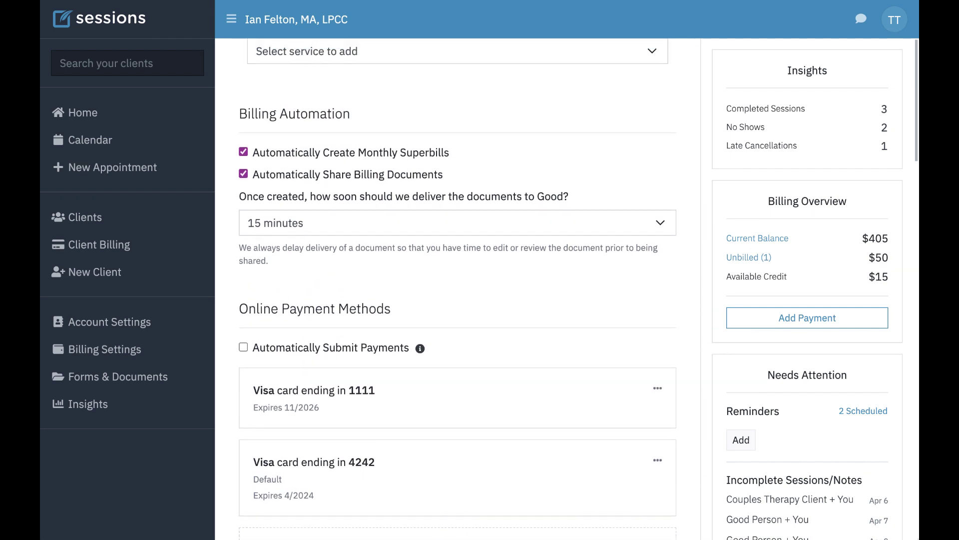